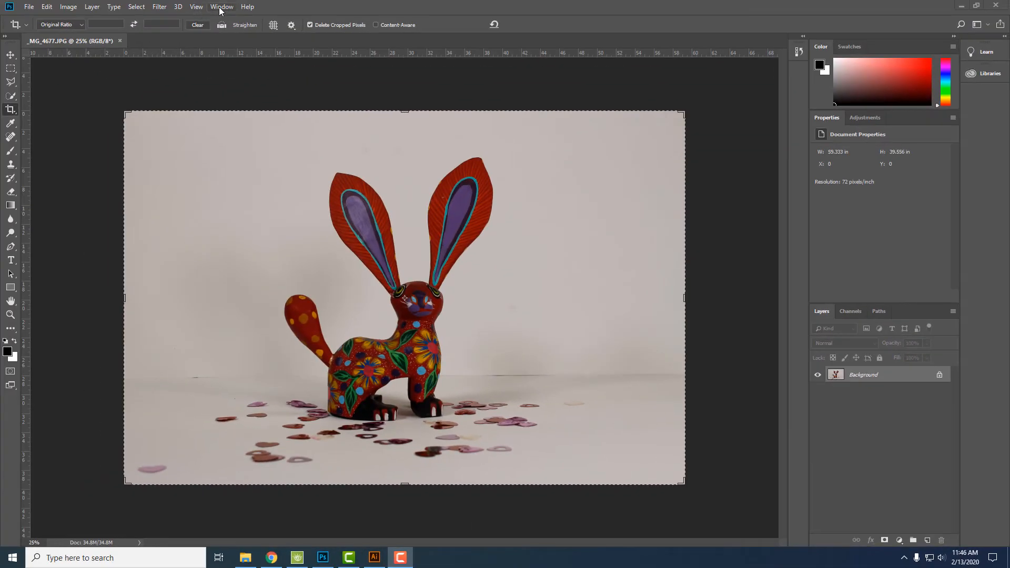
Step: Add a Levels adjustment layer above the photo and apply the automatic levels correction
left_click(220, 7)
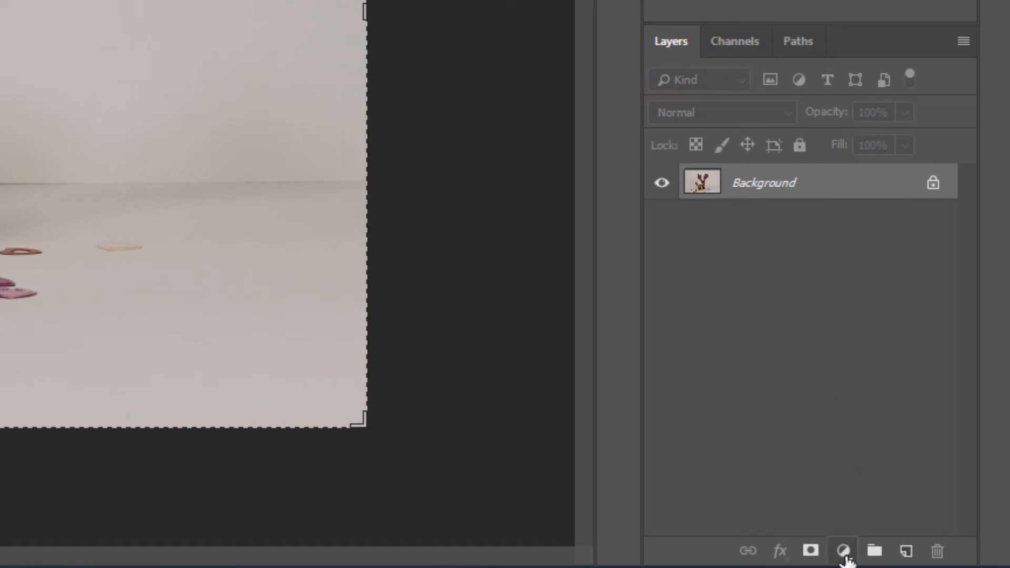
left_click(844, 551)
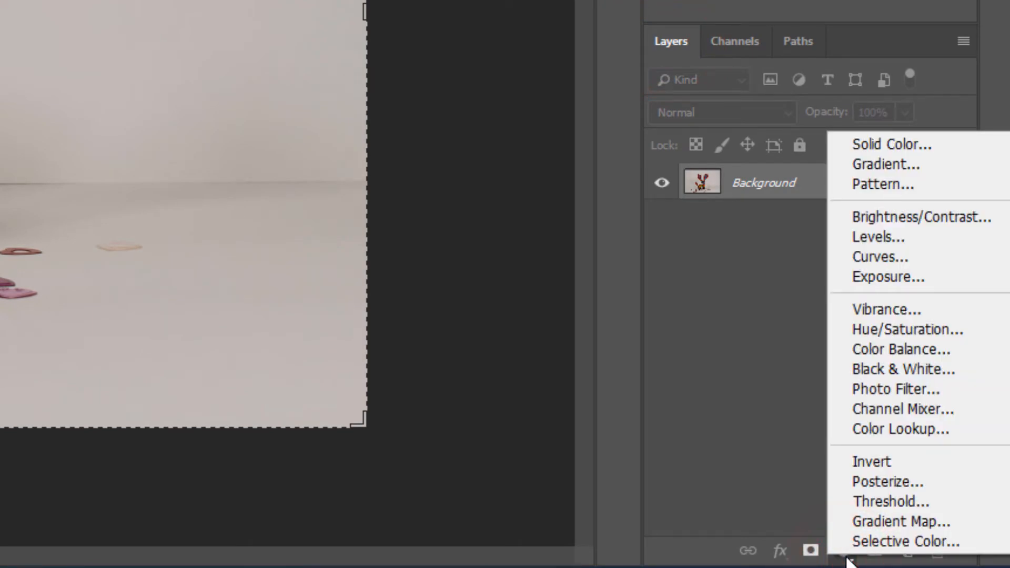
left_click(861, 235)
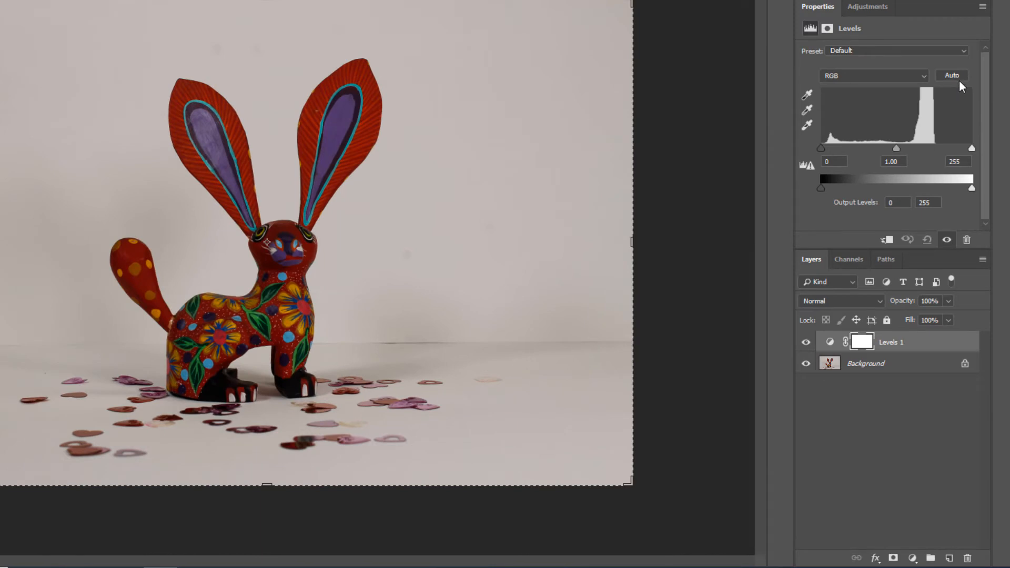
left_click(951, 75)
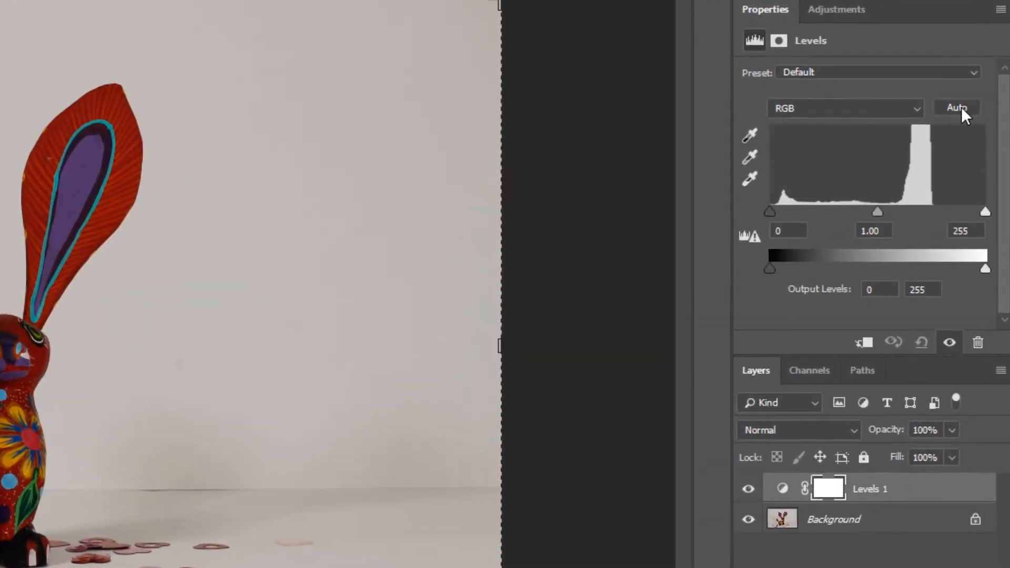
left_click(961, 107)
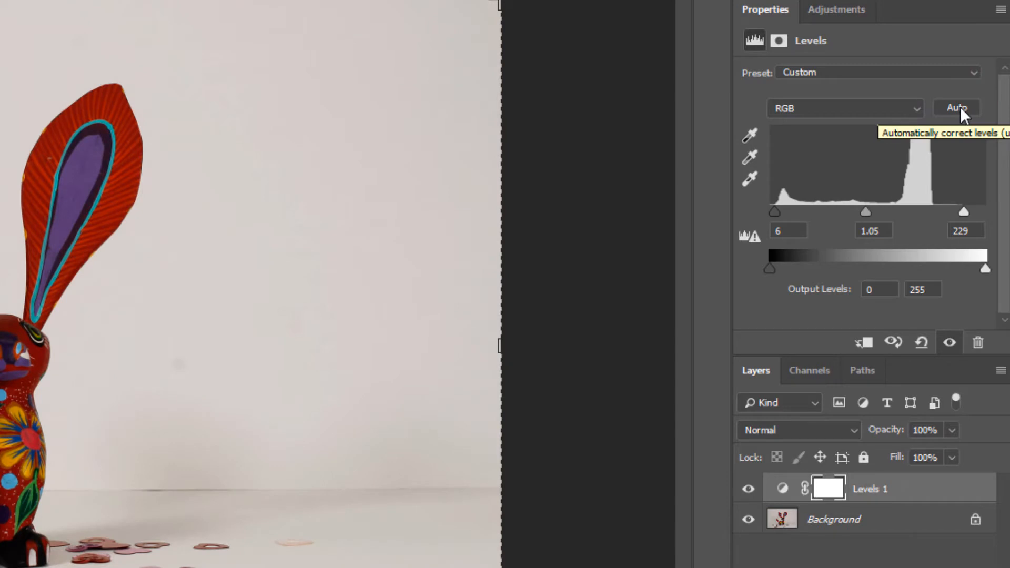
Step: Set the Levels white point by trying samples across the image, finishing on the shadowed backdrop beside the bunny's tail
left_click(748, 179)
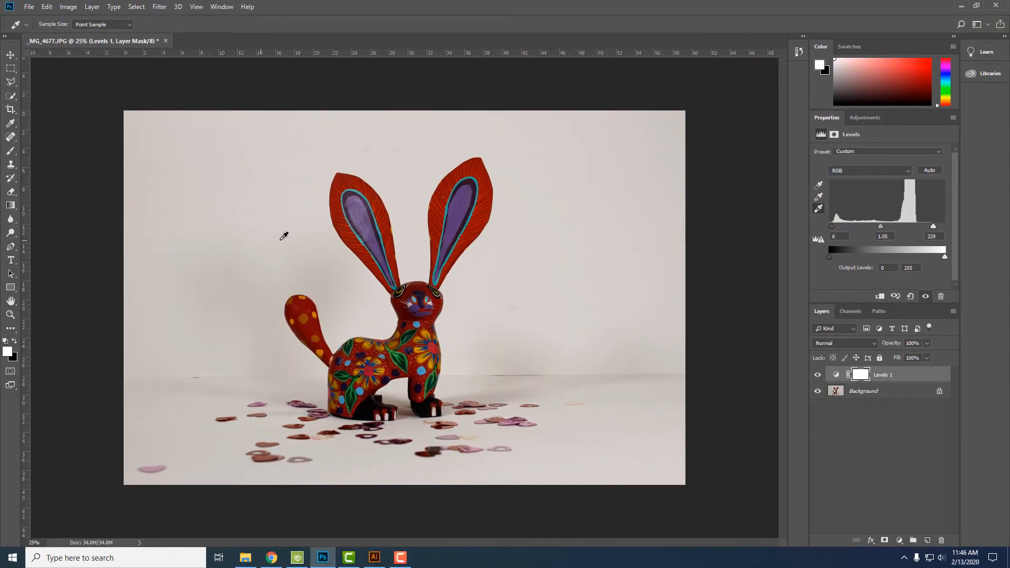
left_click(216, 366)
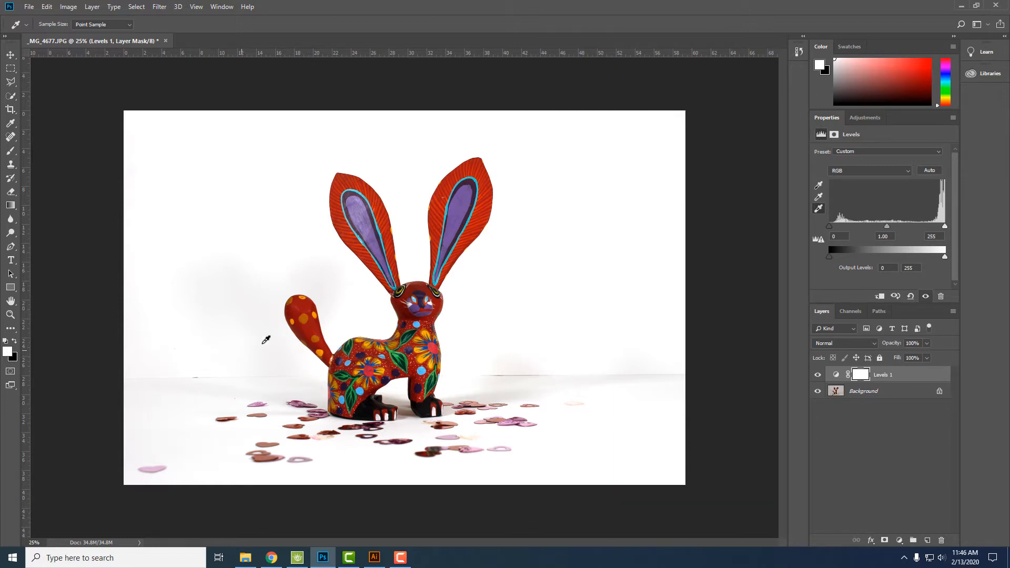
left_click(304, 324)
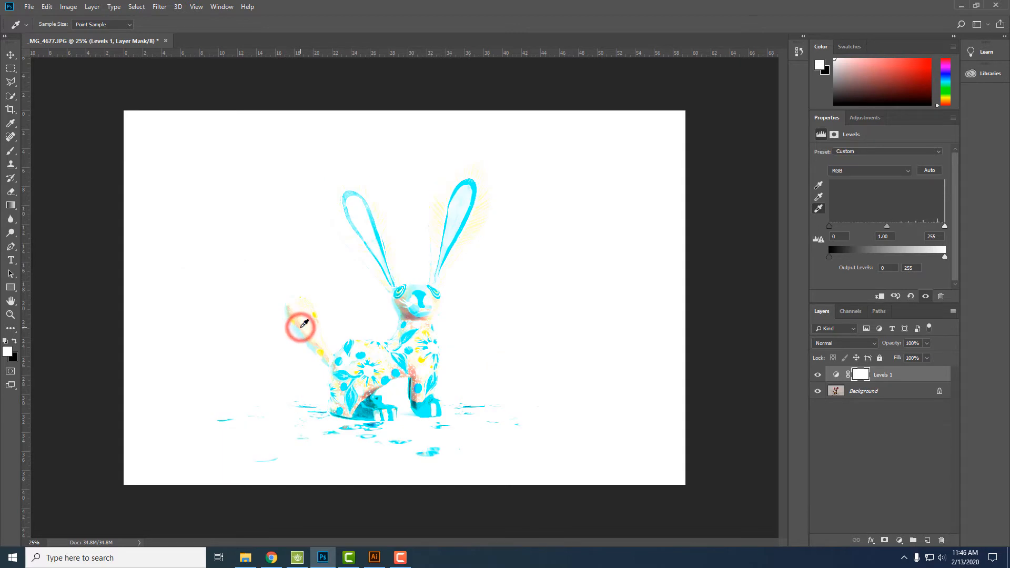
left_click(208, 324)
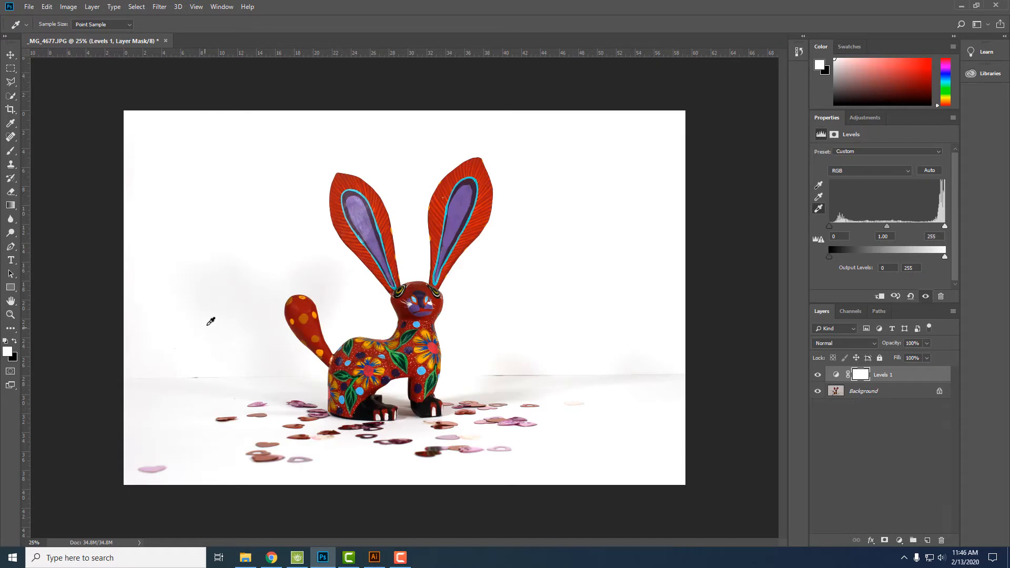
left_click(263, 219)
left_click(428, 157)
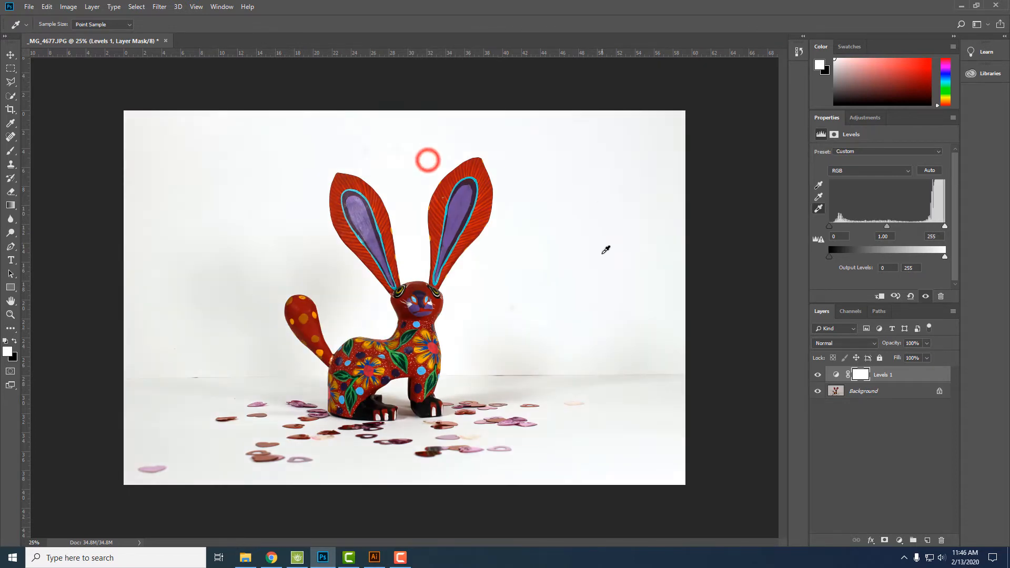
left_click(604, 271)
left_click(242, 350)
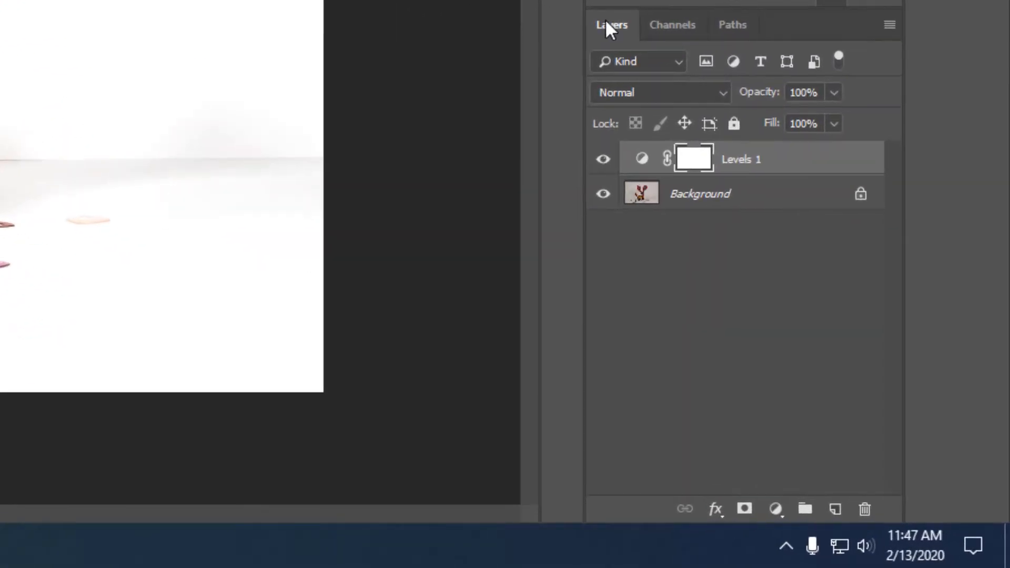
Step: Add a new layer above the Levels adjustment and fill it with white in Normal mode at 100% opacity
left_click(835, 509)
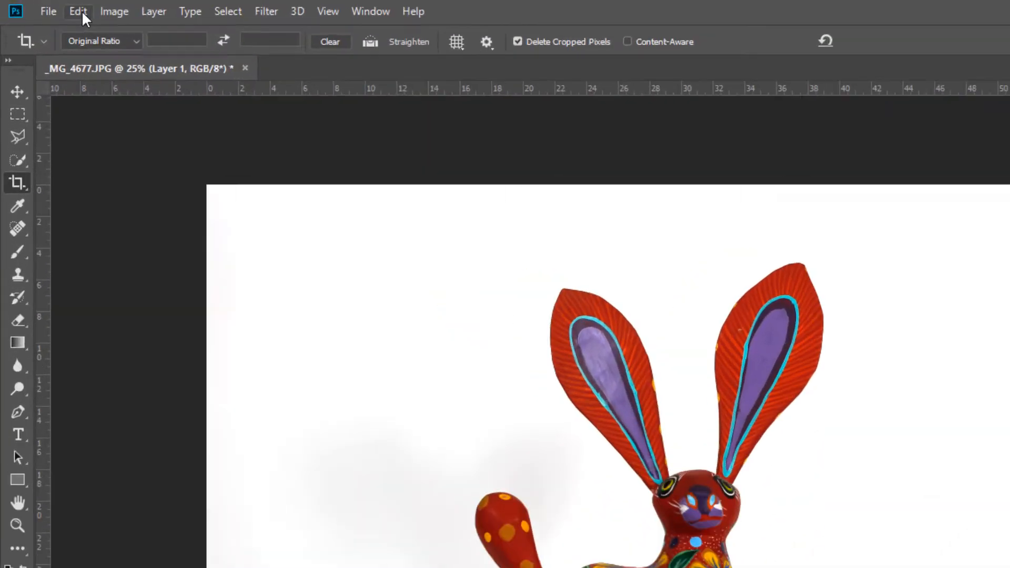
left_click(79, 12)
left_click(345, 512)
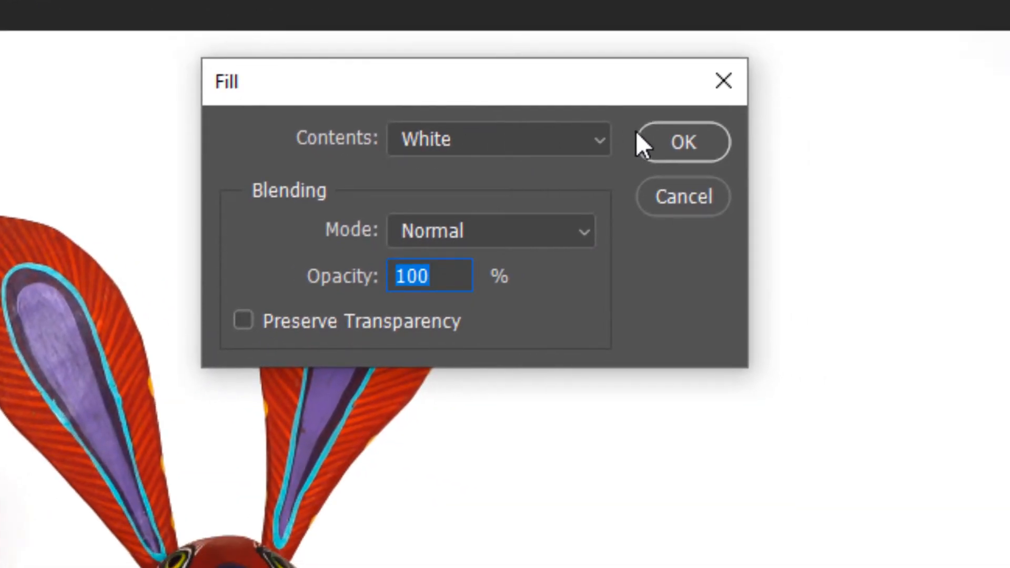
left_click(665, 147)
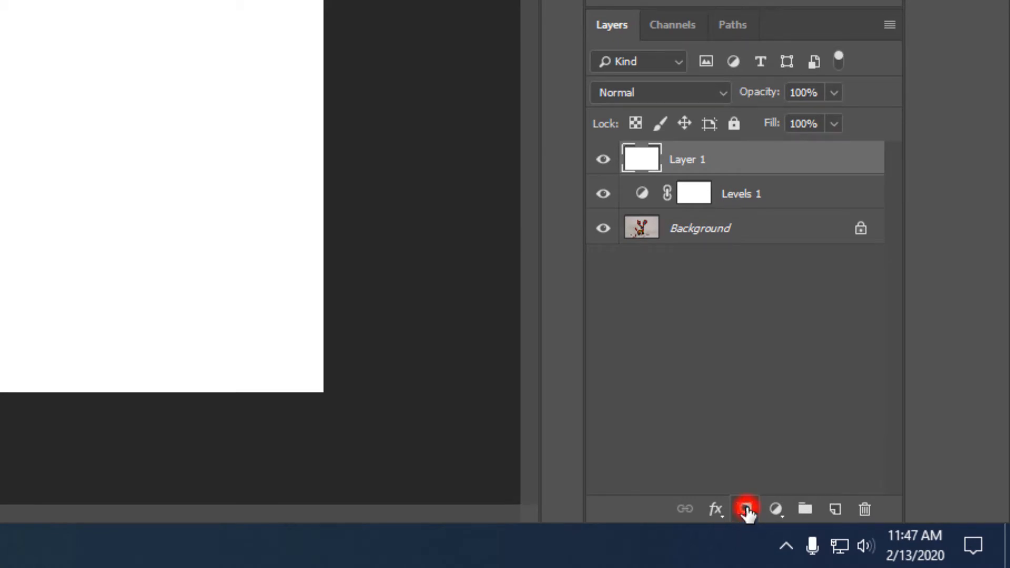
Step: Add a layer mask to the white layer and make black the foreground color
left_click(745, 509)
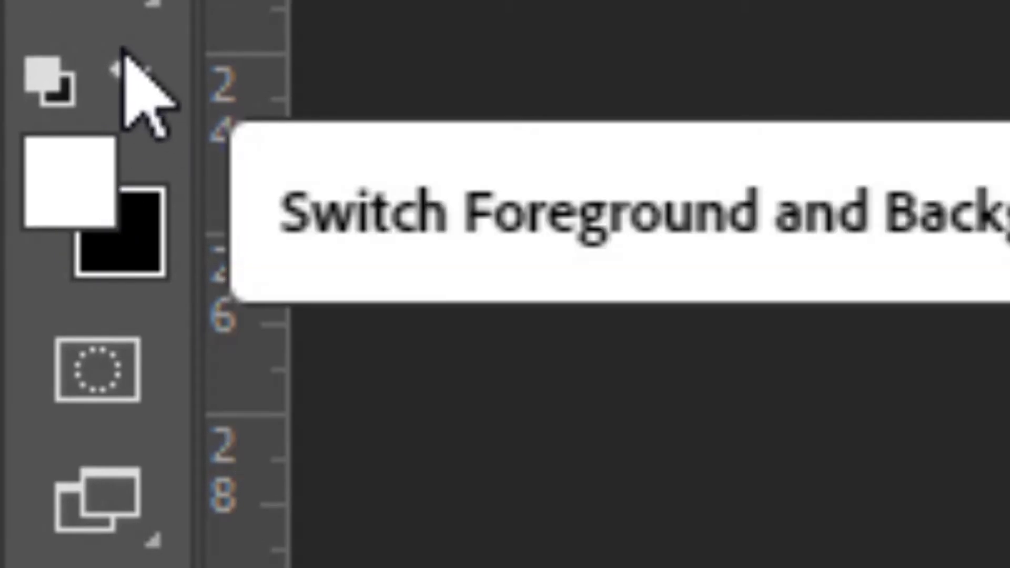
left_click(51, 79)
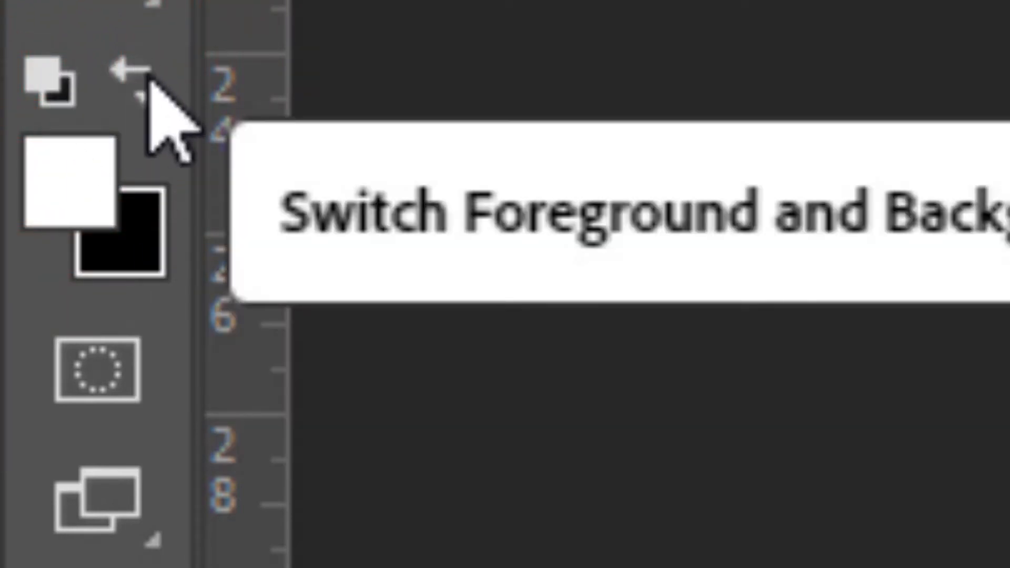
left_click(149, 79)
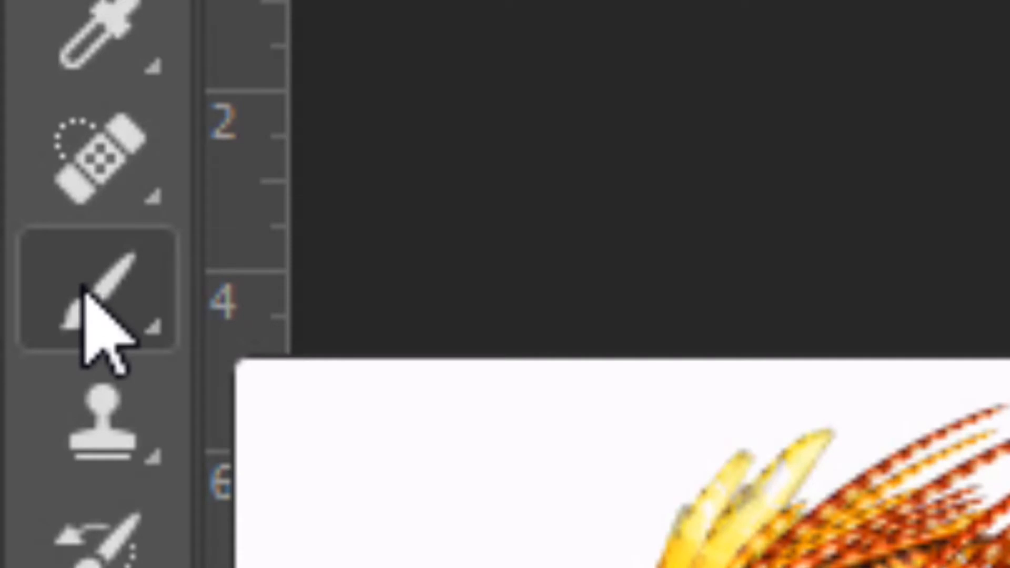
Step: Paint black on the mask with a soft 250 px brush at 0% hardness to reveal the bunny and the confetti hearts
left_click(82, 288)
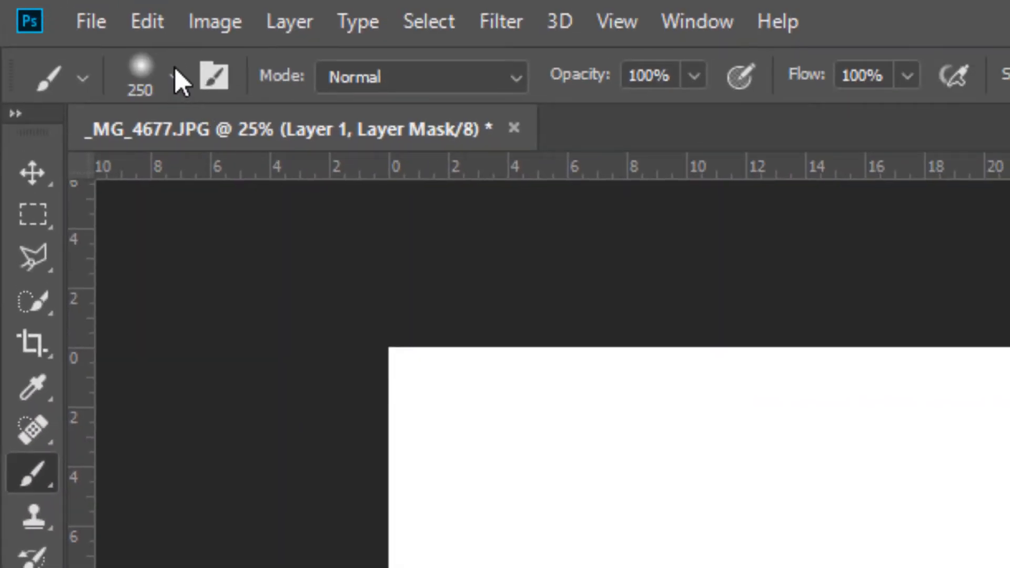
left_click(175, 74)
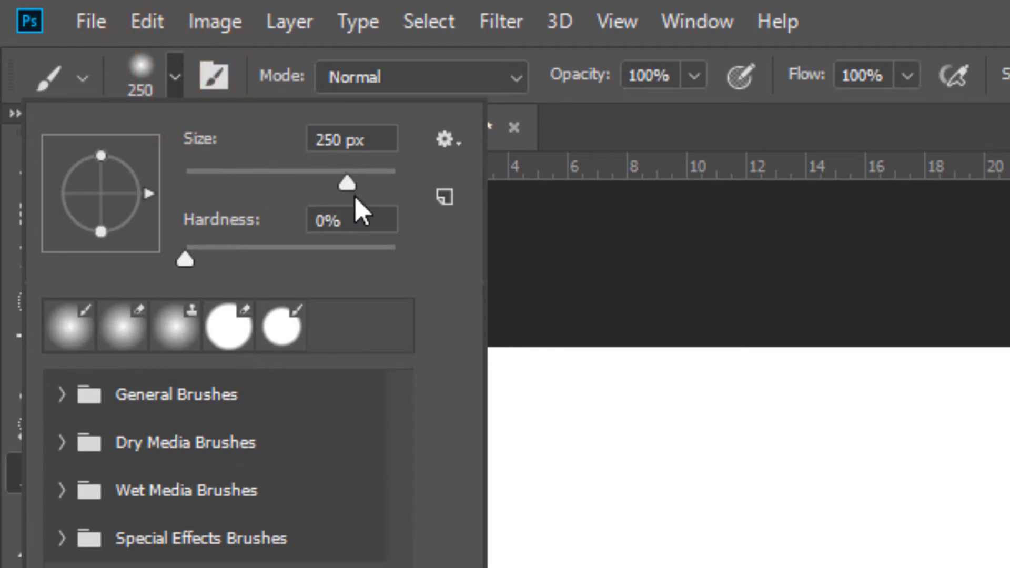
left_click(184, 261)
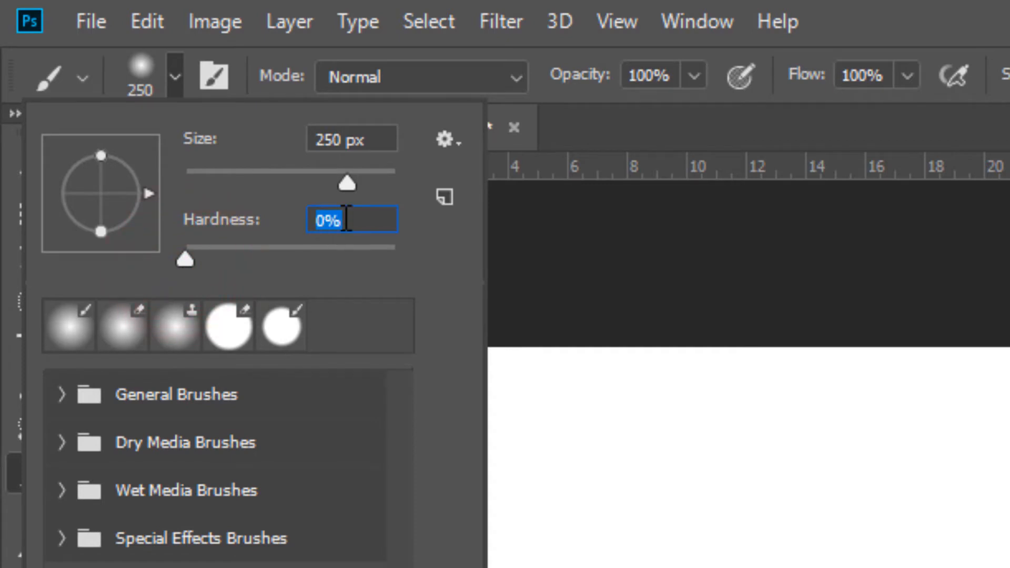
left_click(592, 390)
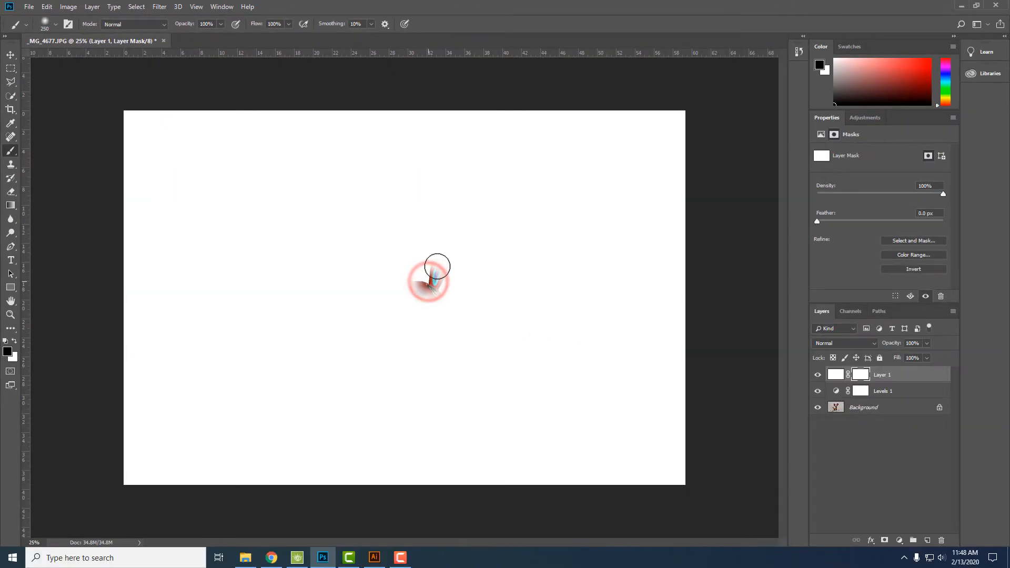
mouse_move(437, 266)
left_mouse_down()
mouse_move(442, 230)
mouse_move(464, 198)
mouse_move(457, 187)
mouse_move(438, 221)
mouse_move(433, 277)
mouse_move(444, 192)
mouse_move(473, 162)
mouse_move(480, 180)
mouse_move(465, 244)
mouse_move(417, 293)
mouse_move(377, 263)
mouse_move(367, 203)
mouse_move(339, 176)
mouse_move(352, 232)
mouse_move(402, 311)
mouse_move(393, 261)
mouse_move(356, 179)
mouse_move(335, 211)
mouse_move(403, 309)
mouse_move(428, 298)
mouse_move(474, 234)
mouse_move(483, 199)
mouse_move(470, 161)
mouse_move(432, 232)
left_mouse_up()
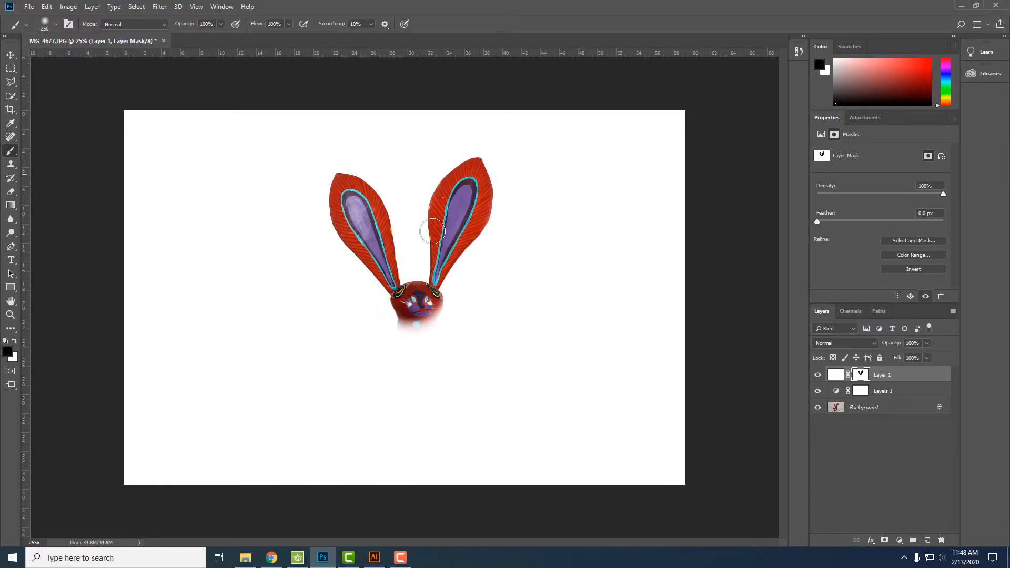
mouse_move(431, 298)
left_mouse_down()
mouse_move(415, 328)
mouse_move(401, 322)
mouse_move(390, 369)
mouse_move(370, 376)
mouse_move(411, 339)
mouse_move(427, 378)
mouse_move(423, 328)
mouse_move(439, 380)
mouse_move(405, 331)
mouse_move(353, 364)
mouse_move(381, 351)
mouse_move(338, 341)
mouse_move(326, 326)
mouse_move(332, 362)
mouse_move(296, 299)
mouse_move(343, 364)
mouse_move(342, 394)
mouse_move(364, 385)
mouse_move(354, 413)
mouse_move(382, 372)
mouse_move(307, 382)
mouse_move(359, 372)
mouse_move(367, 384)
mouse_move(393, 371)
mouse_move(413, 414)
mouse_move(425, 352)
mouse_move(399, 365)
mouse_move(432, 334)
mouse_move(439, 413)
mouse_move(425, 408)
mouse_move(429, 298)
left_mouse_up()
mouse_move(382, 365)
left_mouse_down()
mouse_move(340, 414)
mouse_move(333, 403)
mouse_move(365, 420)
mouse_move(379, 408)
mouse_move(351, 426)
mouse_move(267, 425)
mouse_move(317, 411)
mouse_move(301, 406)
mouse_move(247, 419)
mouse_move(270, 439)
mouse_move(412, 410)
mouse_move(427, 416)
mouse_move(393, 399)
mouse_move(372, 403)
mouse_move(515, 418)
mouse_move(448, 418)
mouse_move(493, 430)
mouse_move(261, 463)
mouse_move(213, 461)
mouse_move(250, 411)
mouse_move(195, 423)
mouse_move(305, 398)
mouse_move(240, 461)
mouse_move(319, 458)
mouse_move(452, 401)
mouse_move(551, 411)
mouse_move(494, 423)
mouse_move(554, 431)
mouse_move(418, 458)
mouse_move(470, 461)
mouse_move(415, 464)
mouse_move(523, 416)
left_mouse_up()
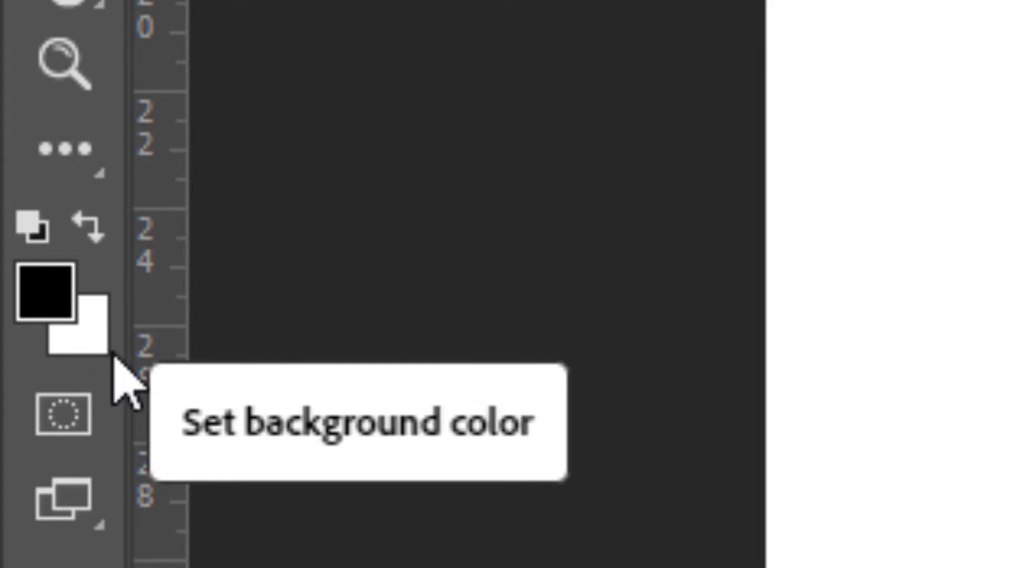
Step: Switch the foreground to white and paint on the mask to hide leftover backdrop shadows on both sides of the bunny
left_click(91, 221)
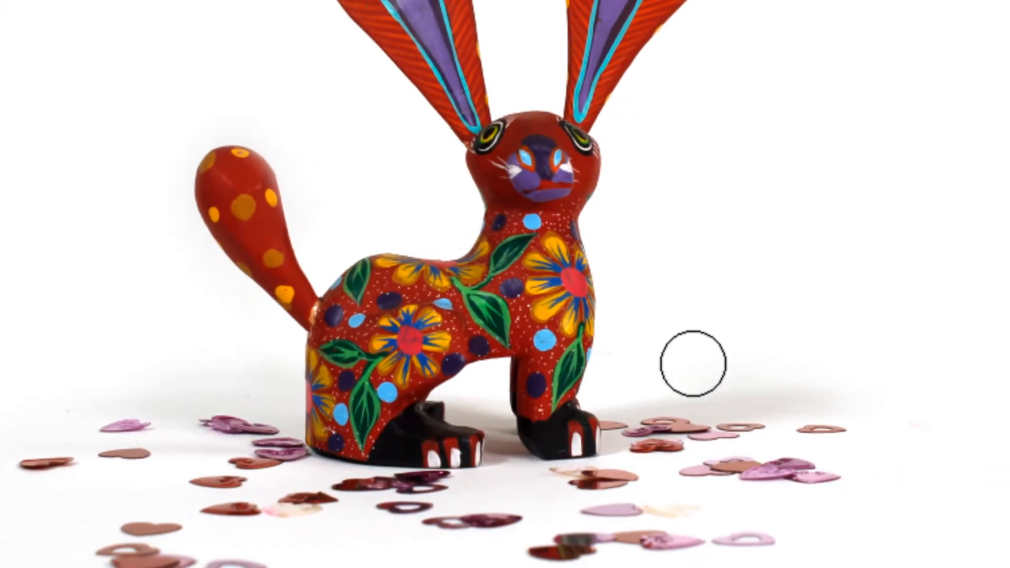
left_click(673, 370)
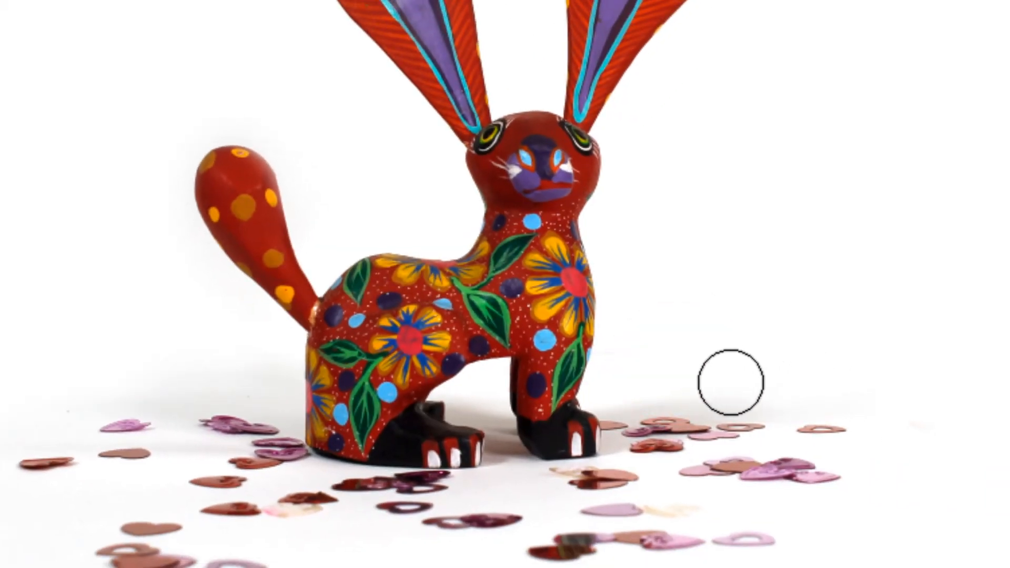
left_click(632, 375)
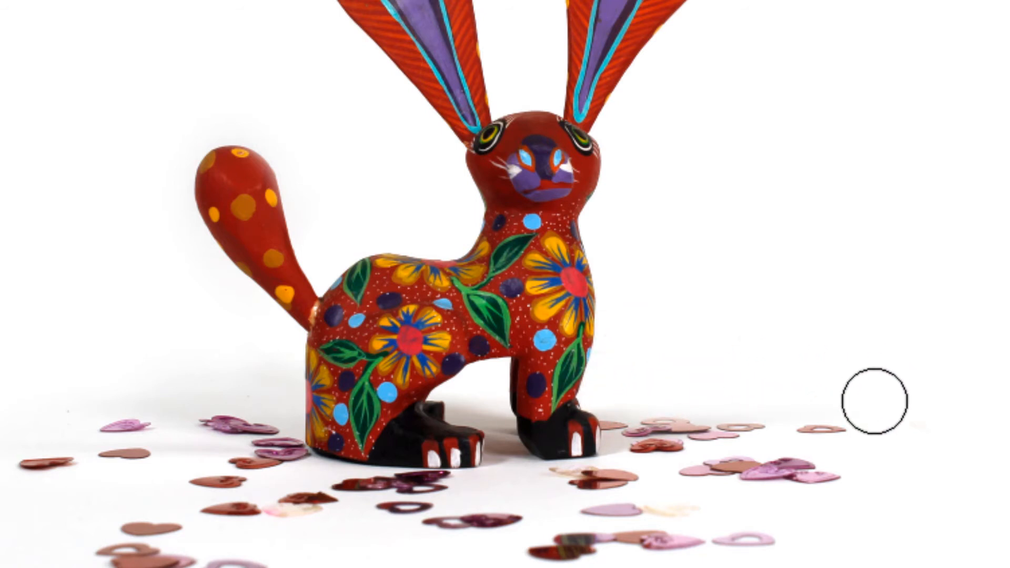
left_click(49, 370)
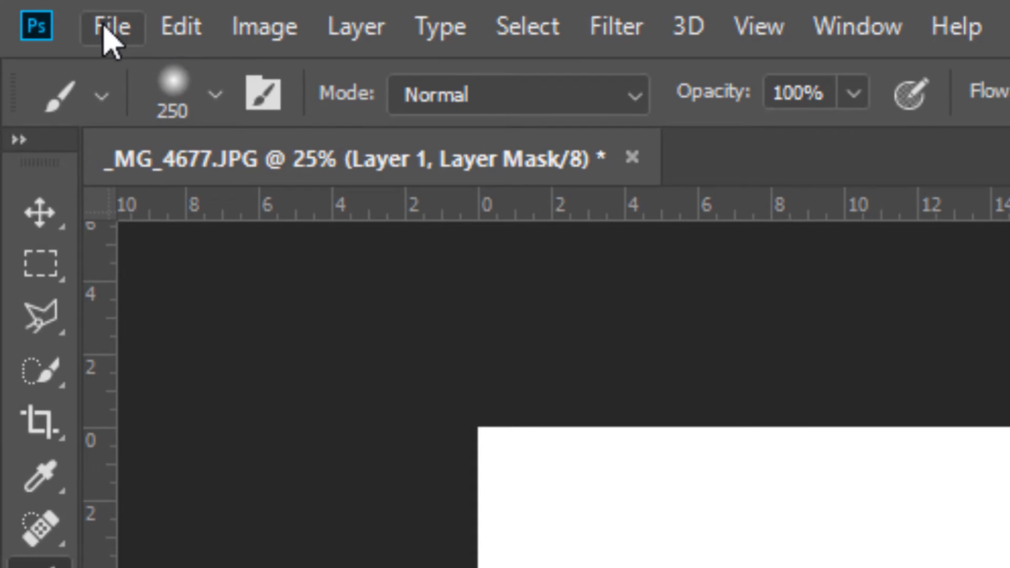
Step: Save the image as Bunny in Photoshop format in the Valentine Catalog Page folder, with Maximize Compatibility on
left_click(105, 28)
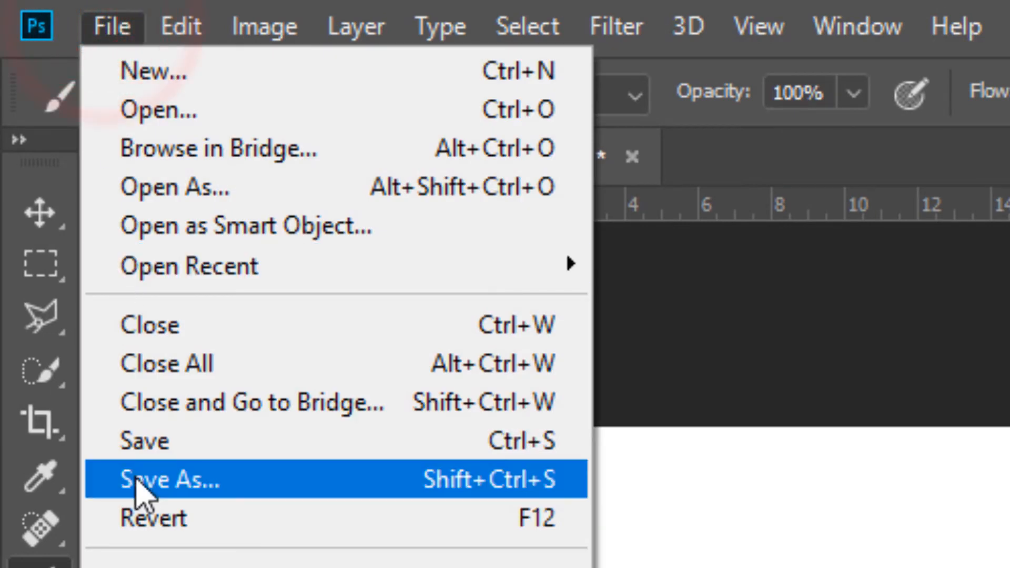
left_click(136, 478)
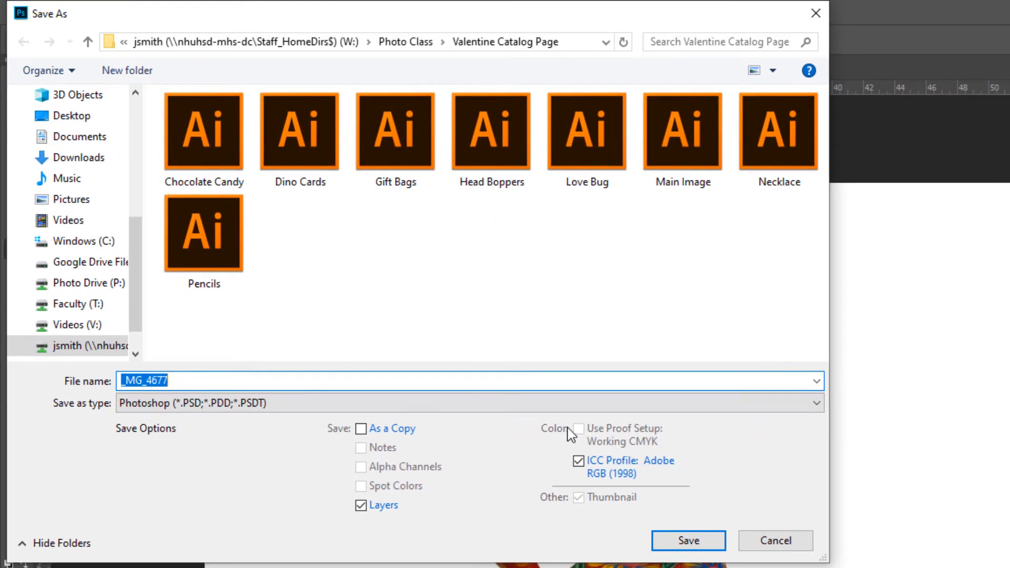
type("Bunny")
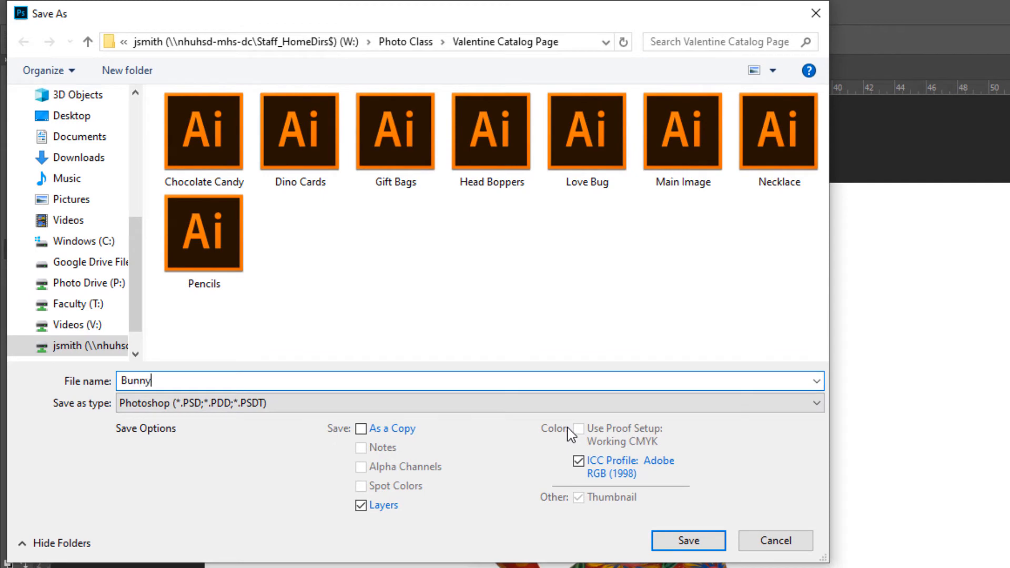
left_click(173, 381)
left_click(676, 541)
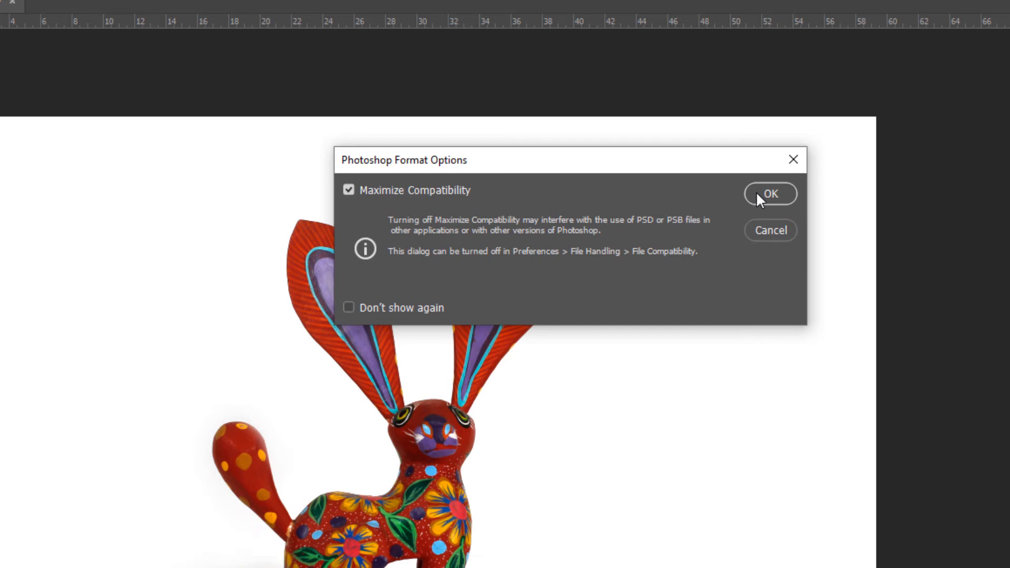
left_click(758, 194)
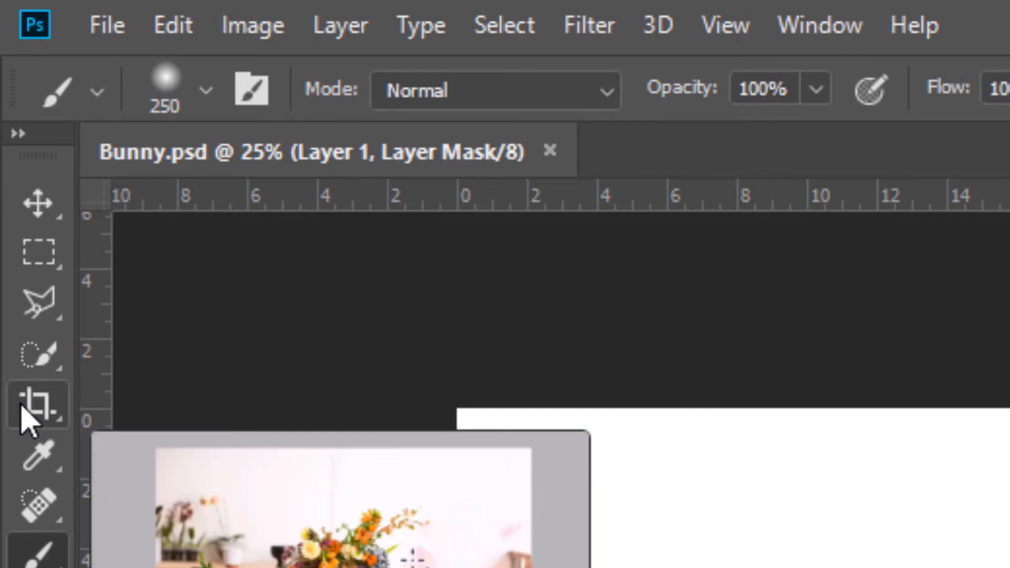
Step: Set up the Crop tool in W x H x Resolution mode with a width of 8 in and a height of 5 in
left_click(22, 408)
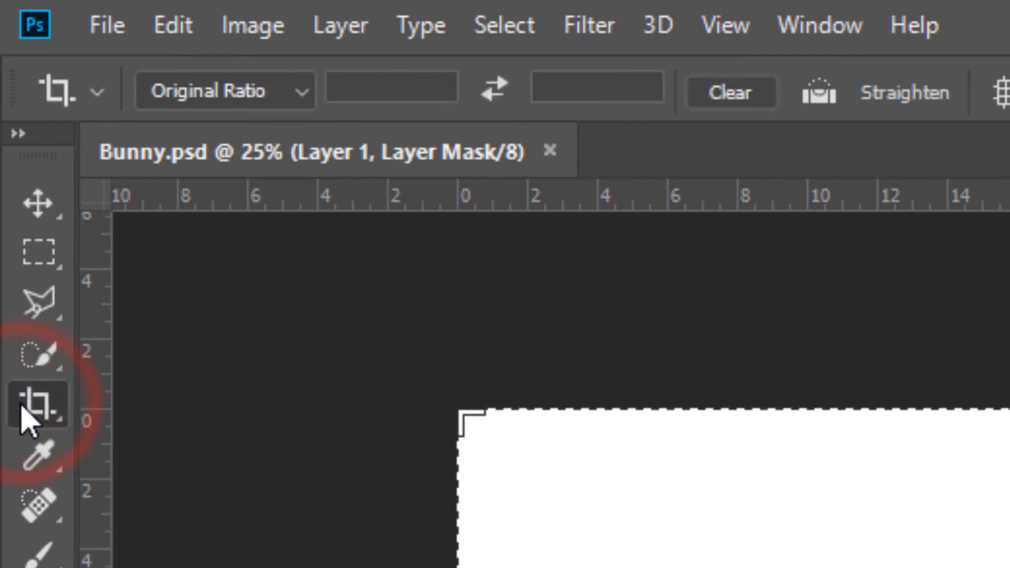
left_click(303, 100)
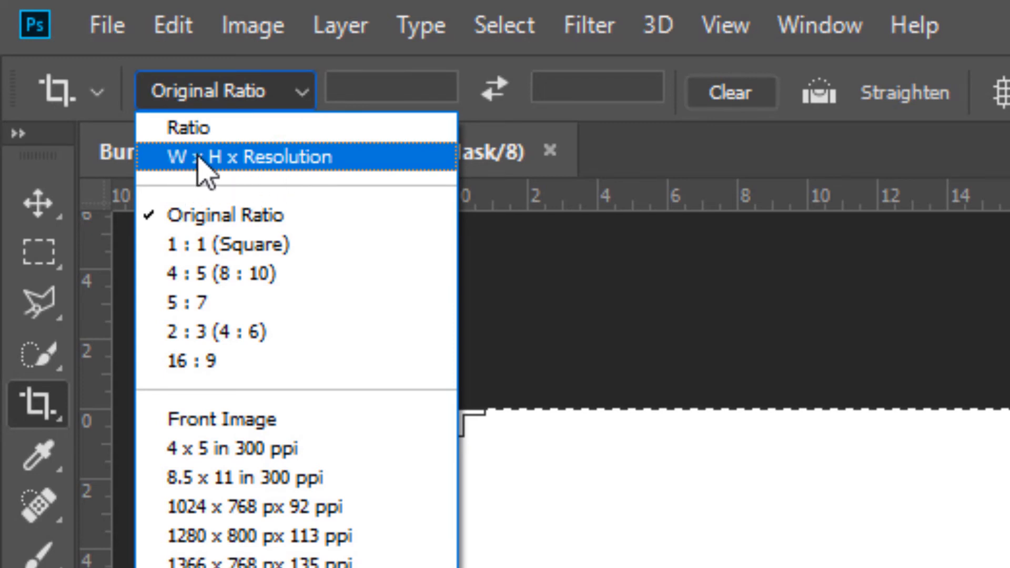
left_click(302, 158)
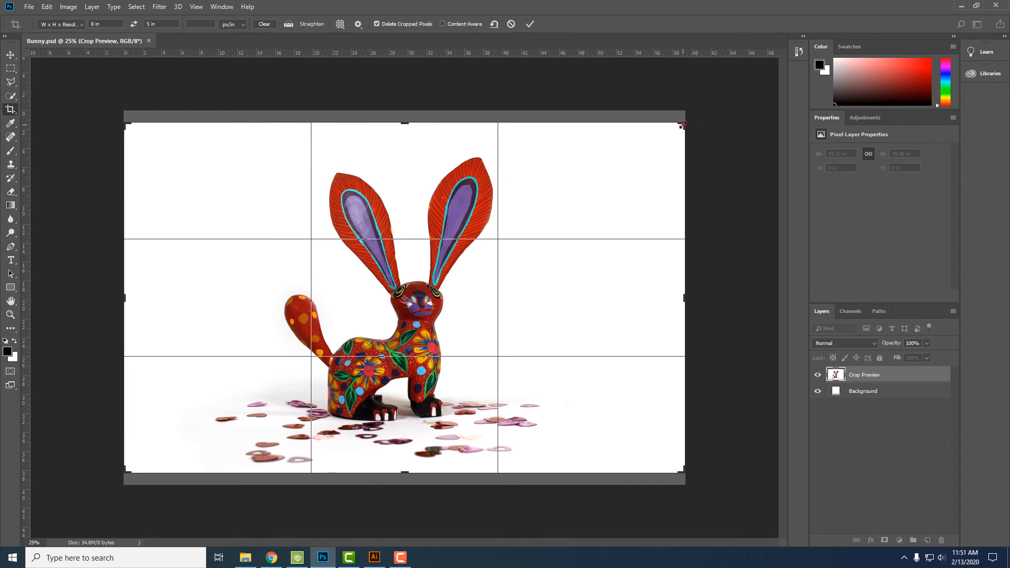
Step: Tighten the crop frame around the bunny, center the bunny and its confetti hearts within it, and commit the crop
left_click_drag(682, 125, 668, 133)
key("ctrl+r")
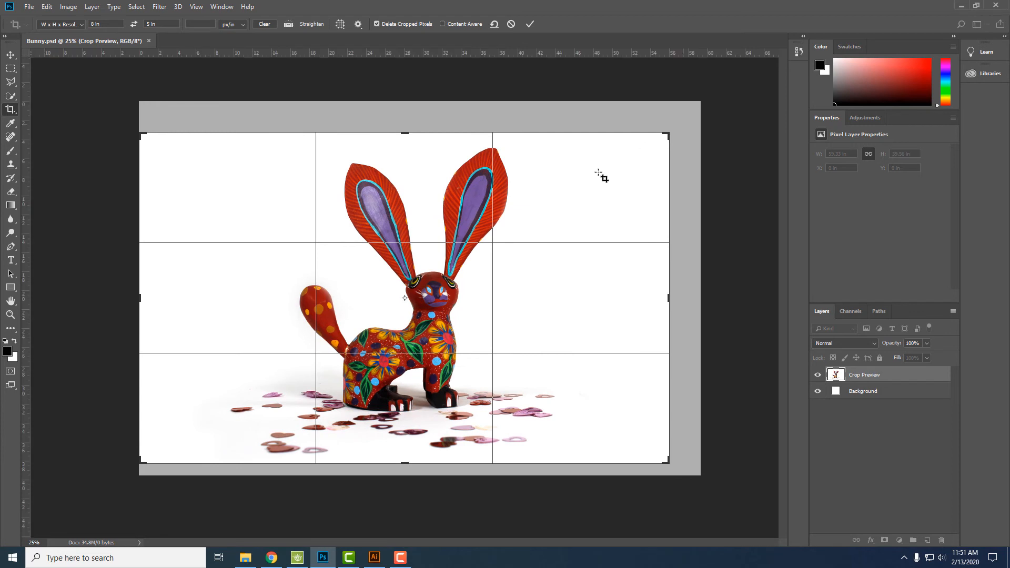
left_click_drag(429, 263, 400, 262)
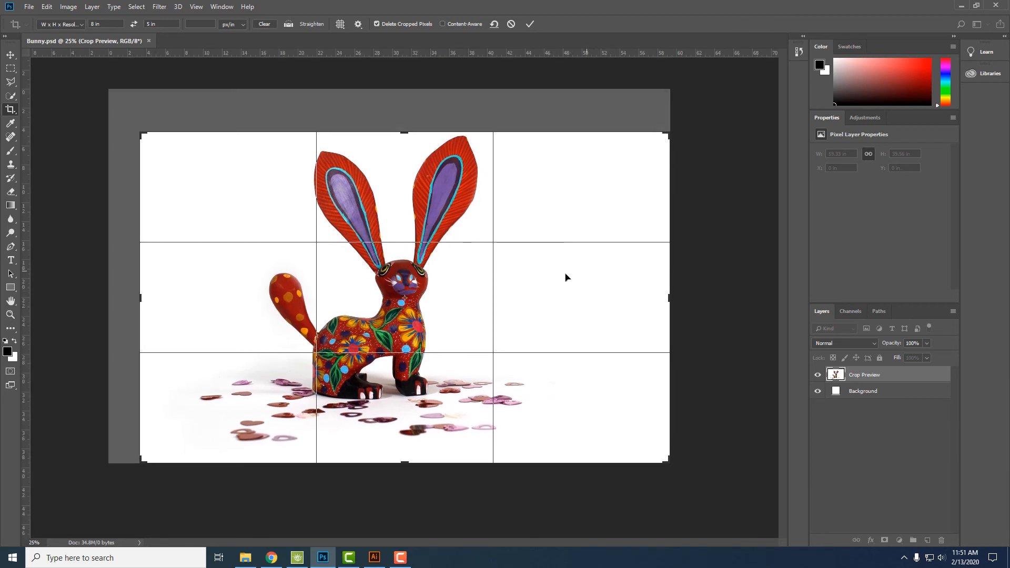
left_click_drag(551, 280, 548, 291)
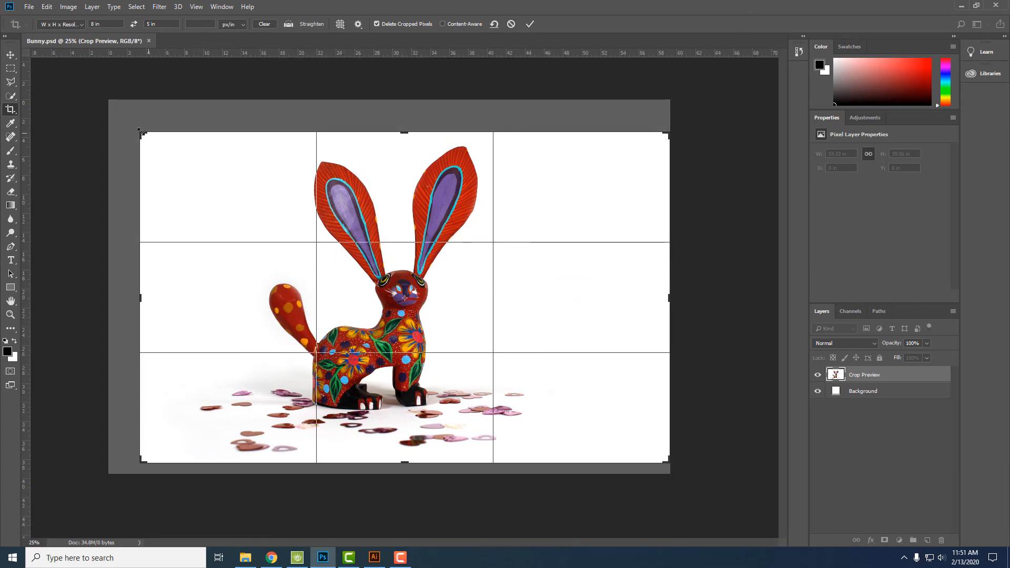
left_click_drag(136, 129, 150, 138)
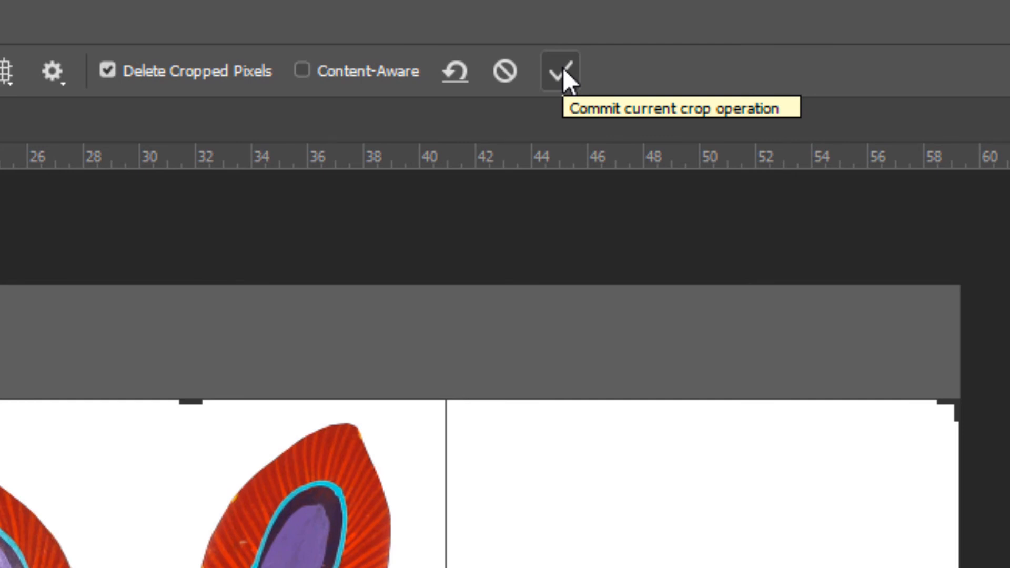
left_click(560, 73)
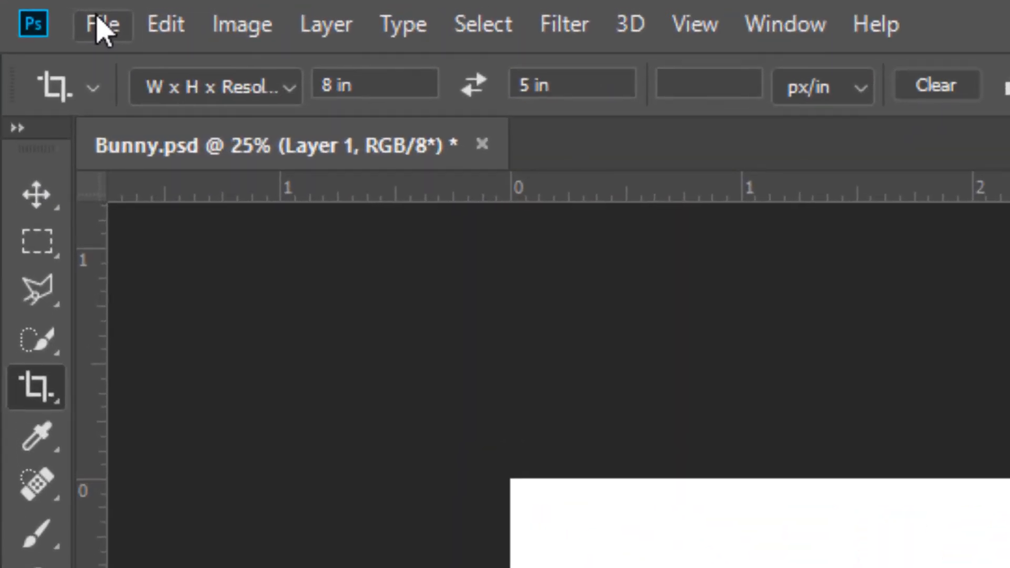
Step: Save the cropped image as a JPEG named Bunny in the Valentine Catalog Page folder, at quality 12 (Maximum) with Baseline Optimized format
left_click(104, 32)
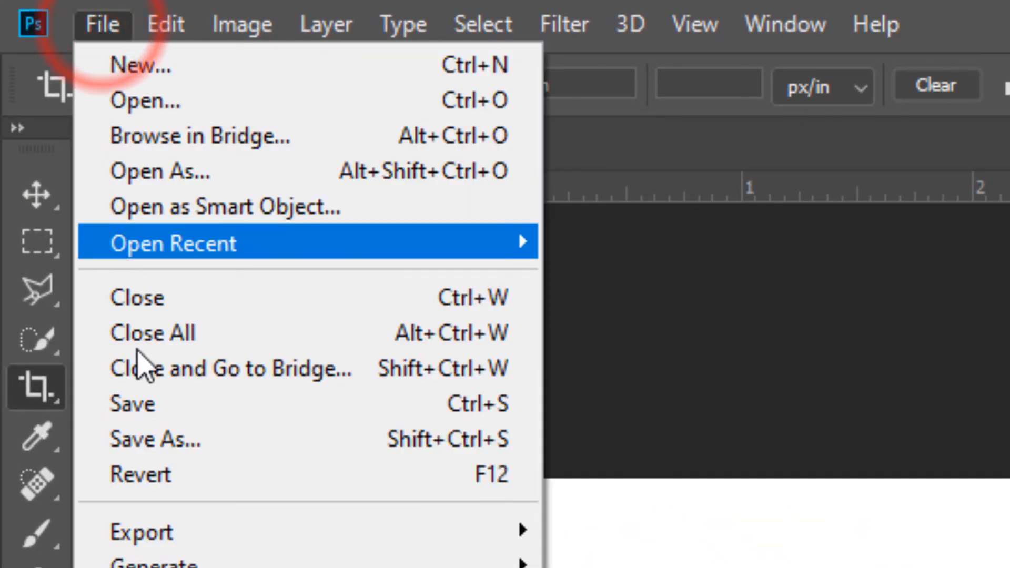
left_click(184, 442)
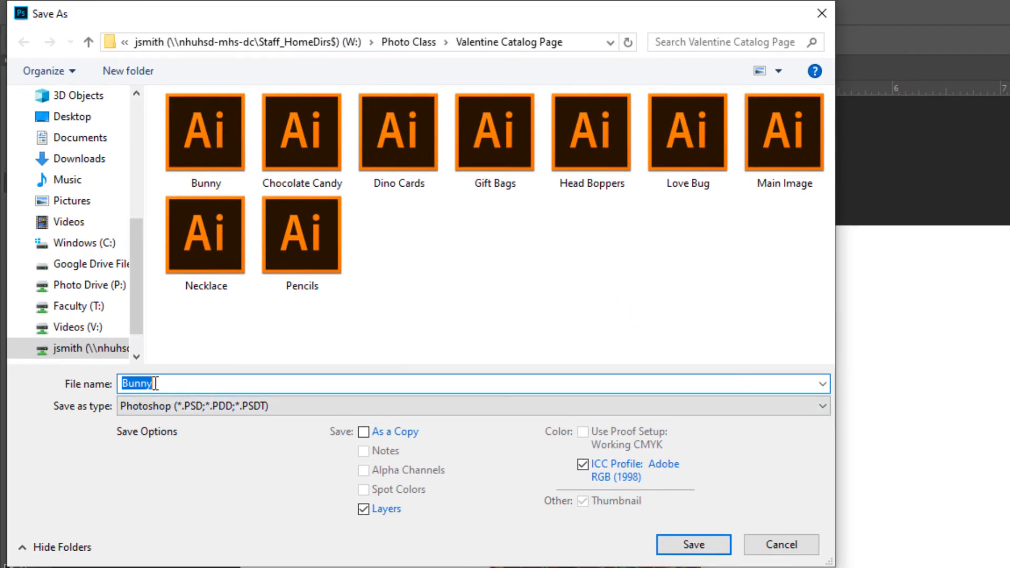
left_click(166, 409)
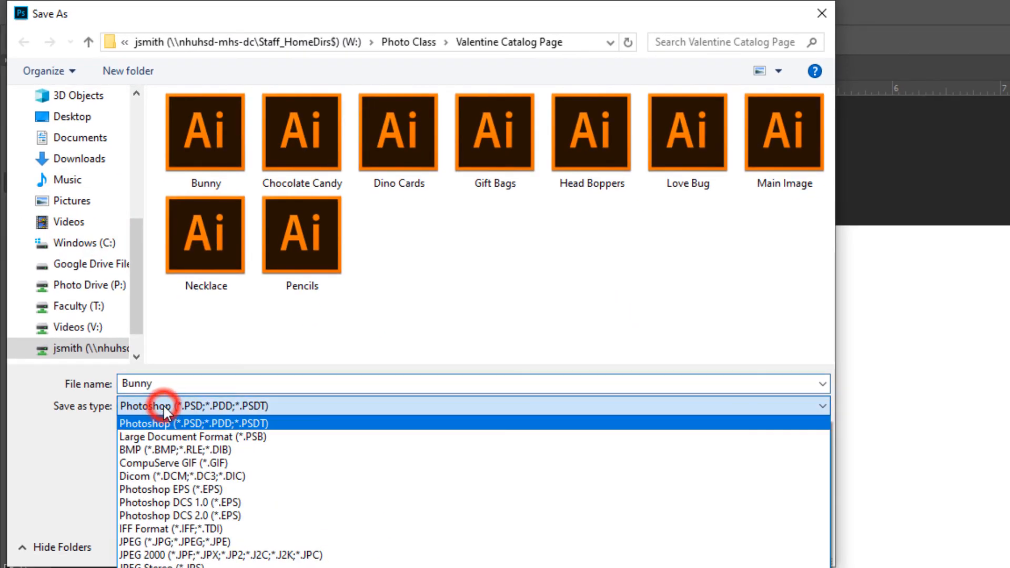
left_click(149, 542)
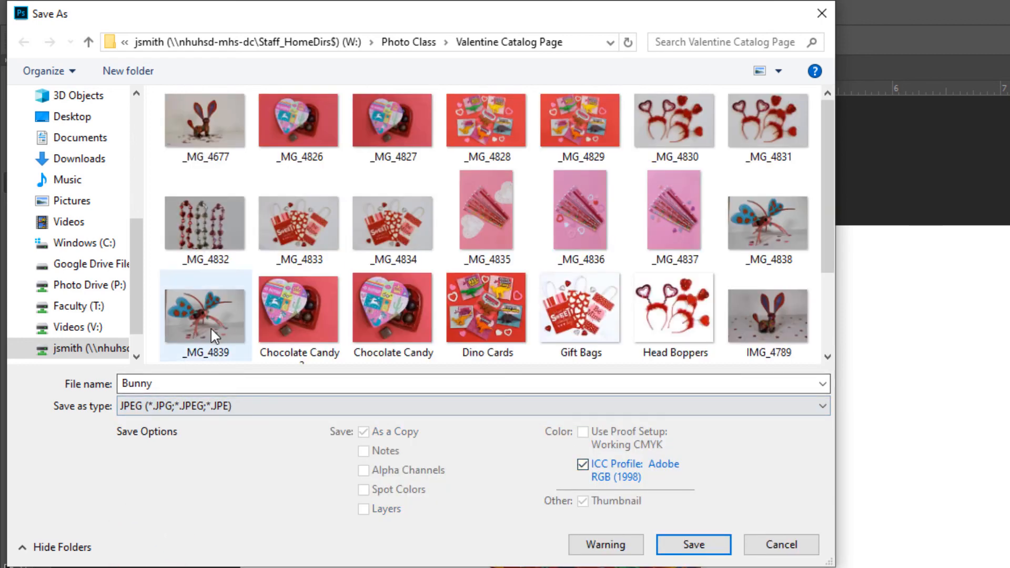
left_click(693, 547)
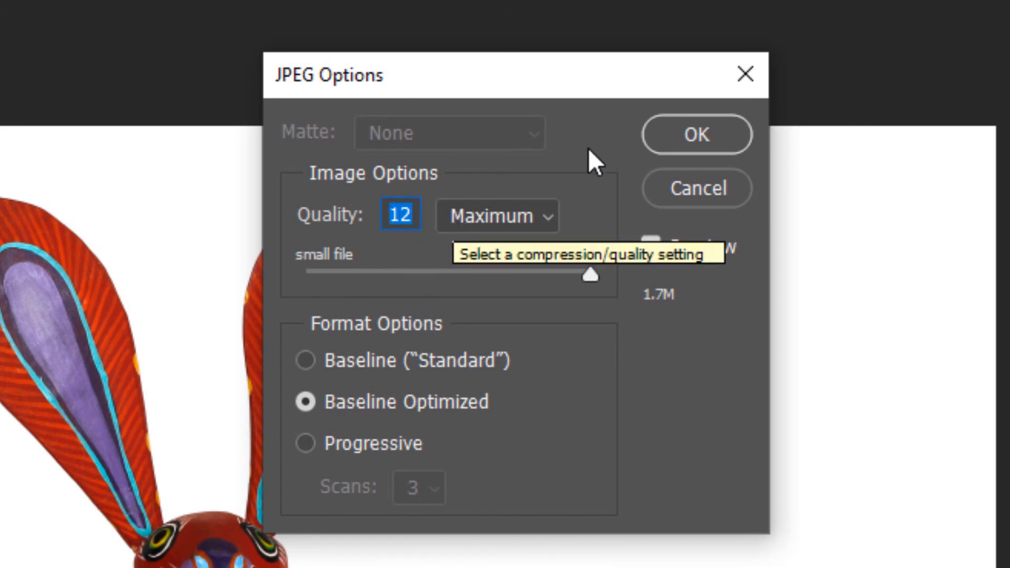
left_click(693, 133)
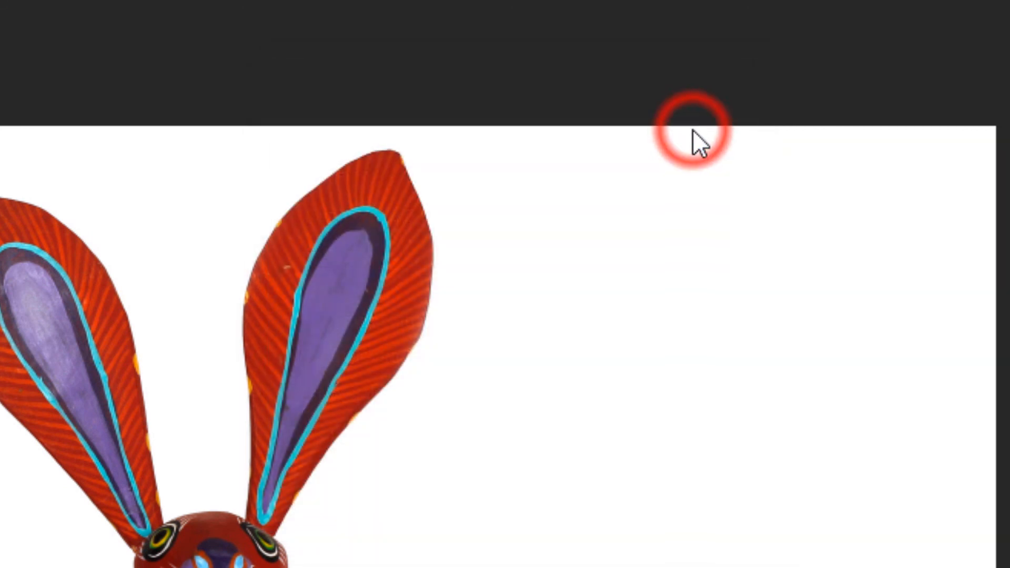